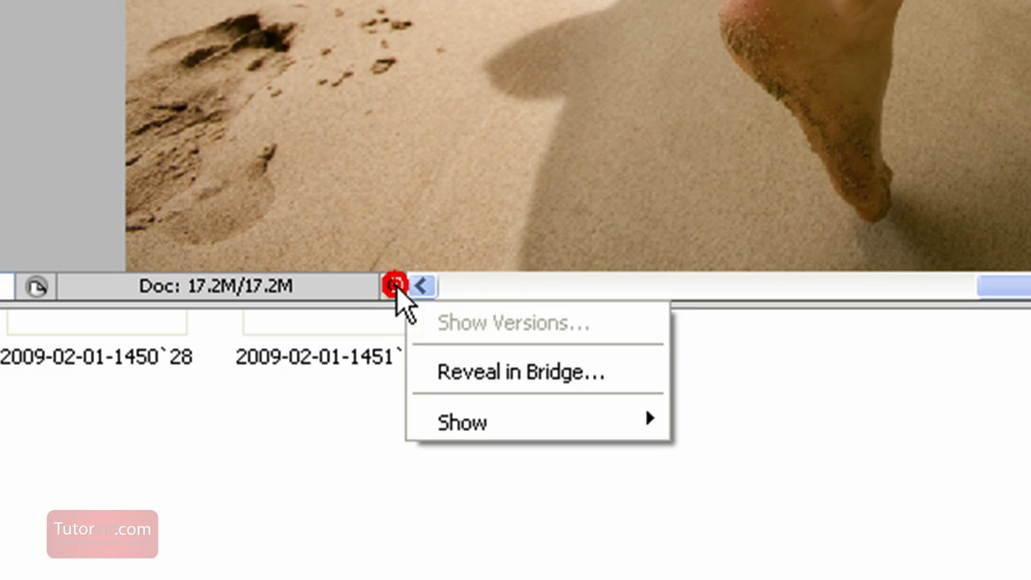
# - Show the document info readout choices, confirming Document Sizes is the checked option
pyautogui.click(455, 424)
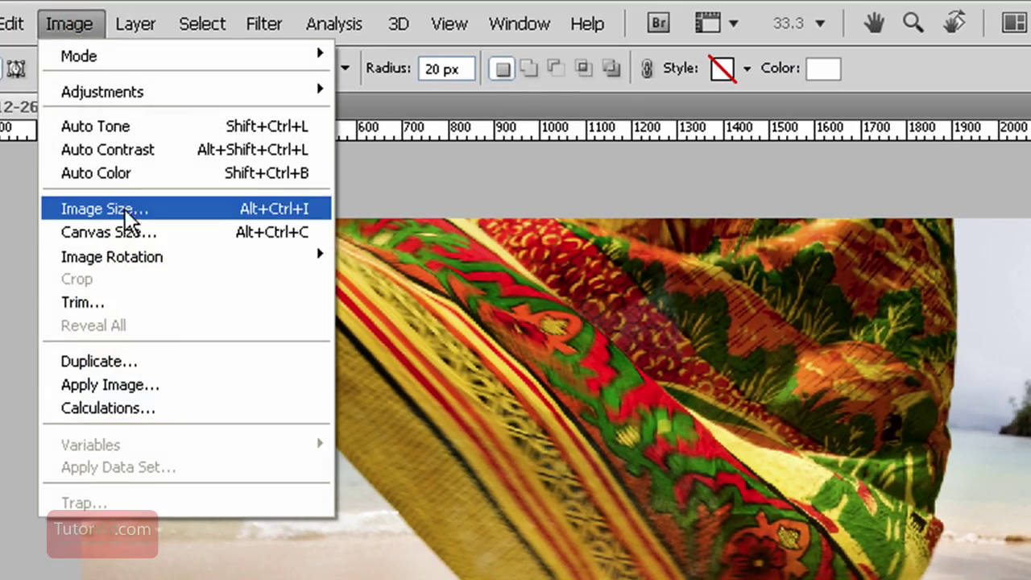
# - In Image Size, keep the width in pixels and choose Bicubic Smoother resampling
pyautogui.click(105, 208)
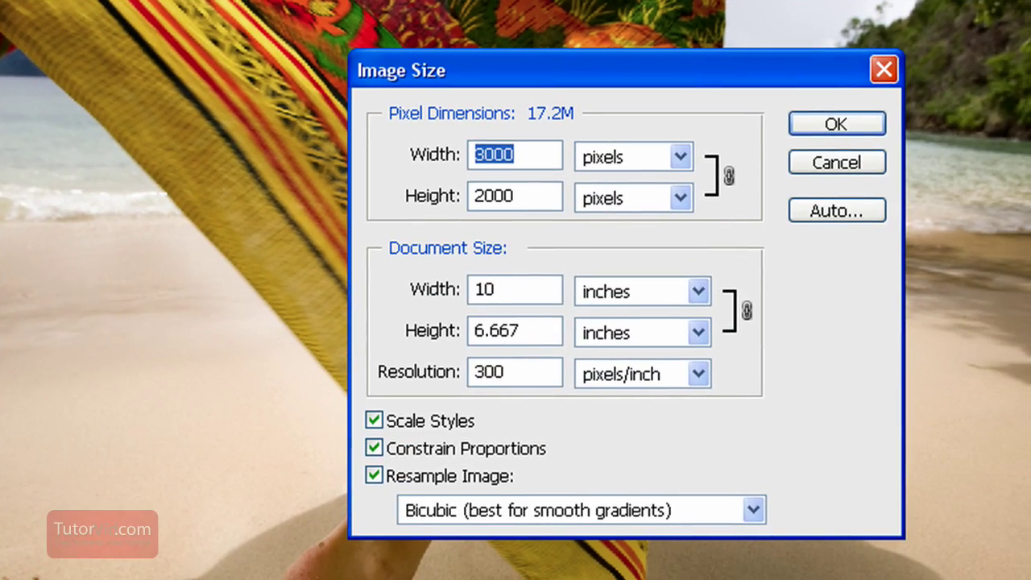
pyautogui.click(550, 153)
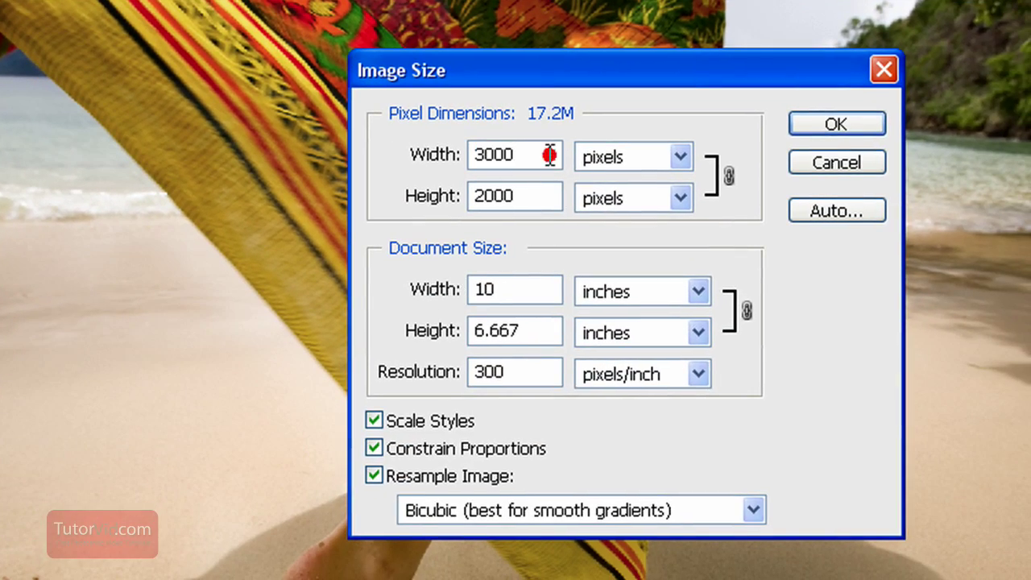
pyautogui.click(663, 150)
pyautogui.click(628, 204)
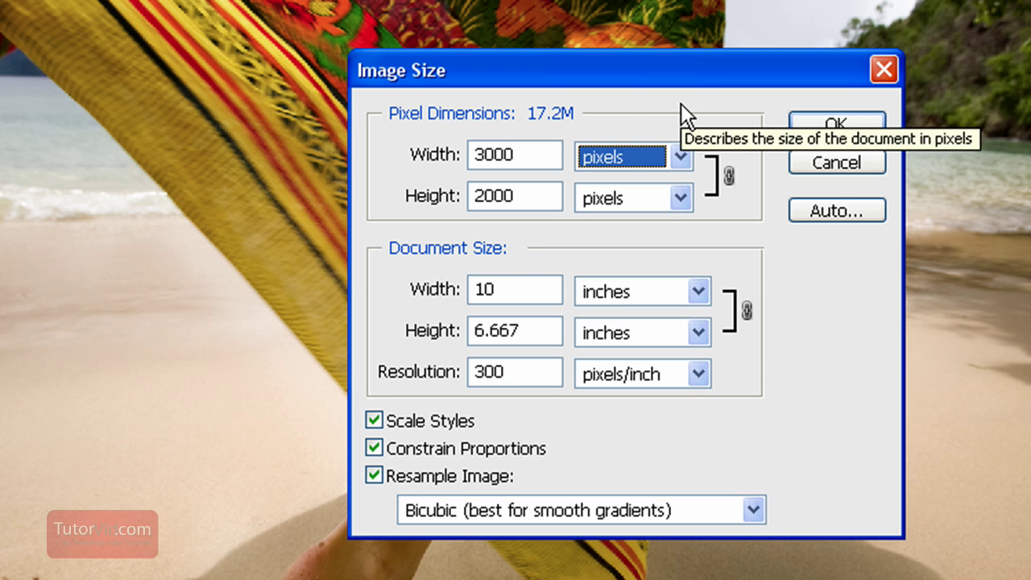
pyautogui.doubleClick(535, 151)
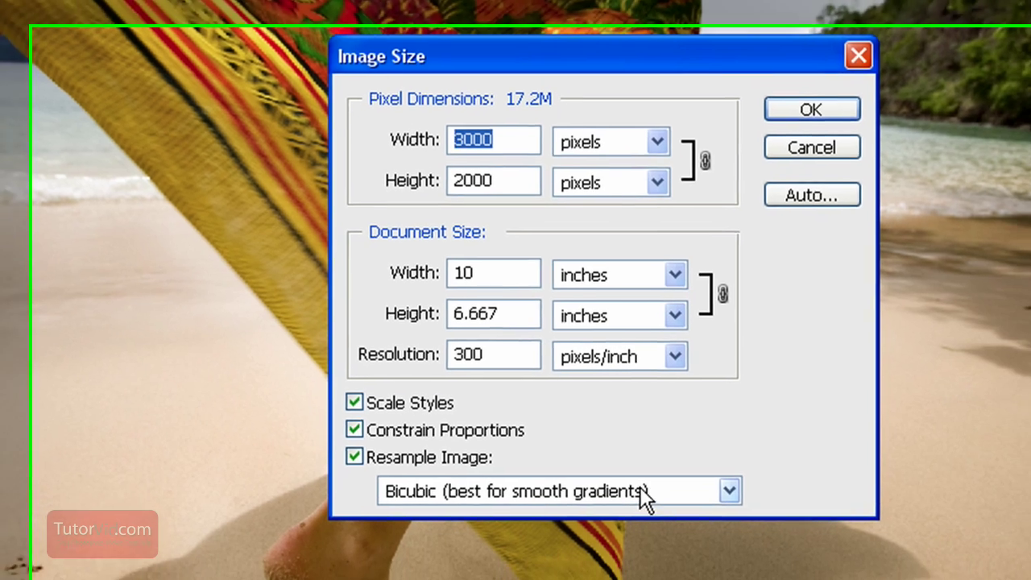
pyautogui.click(664, 516)
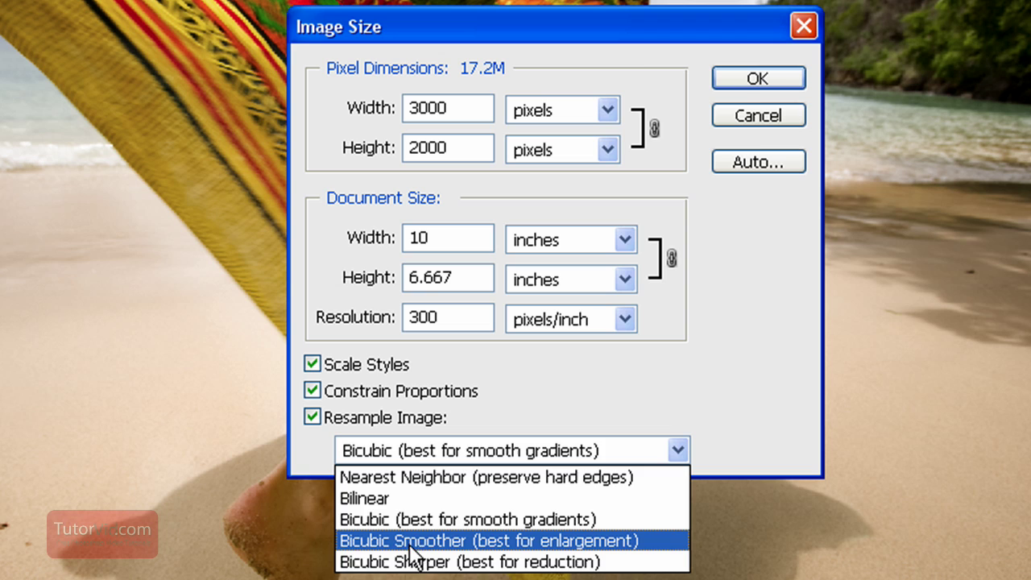
pyautogui.click(351, 541)
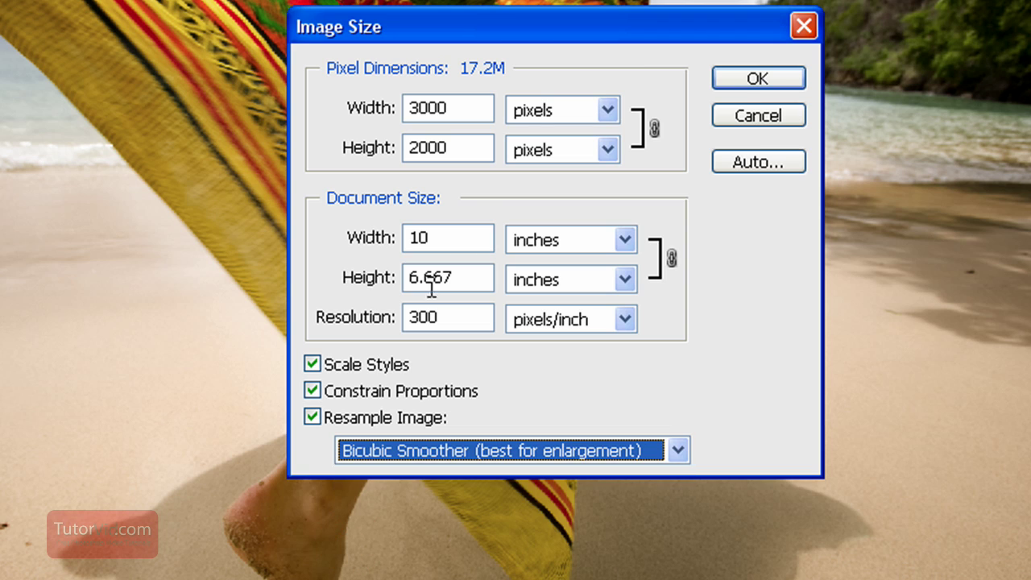
# - Set the width to 5250 pixels and apply the resize
pyautogui.doubleClick(461, 109)
pyautogui.write('6000')
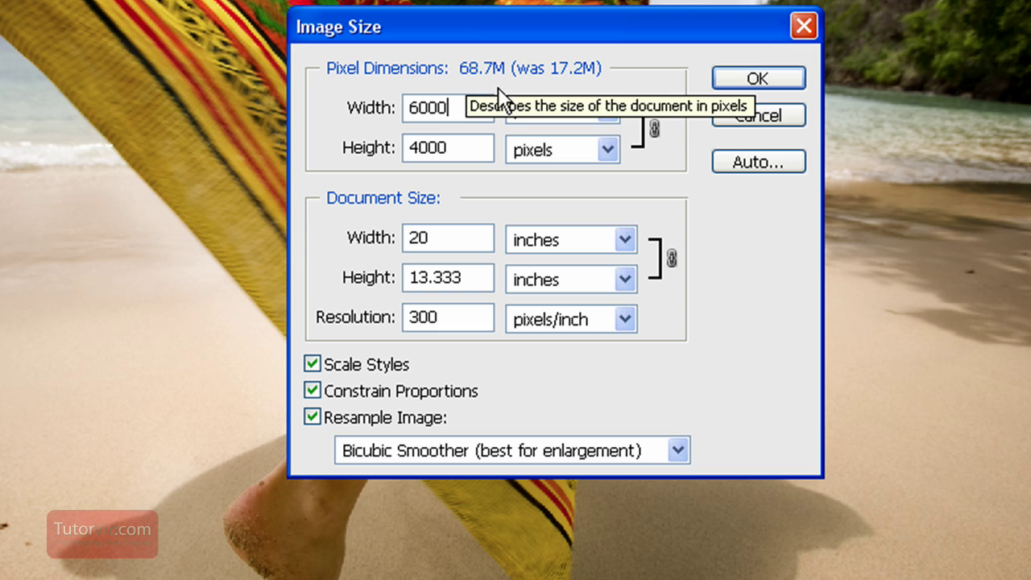
pyautogui.doubleClick(453, 105)
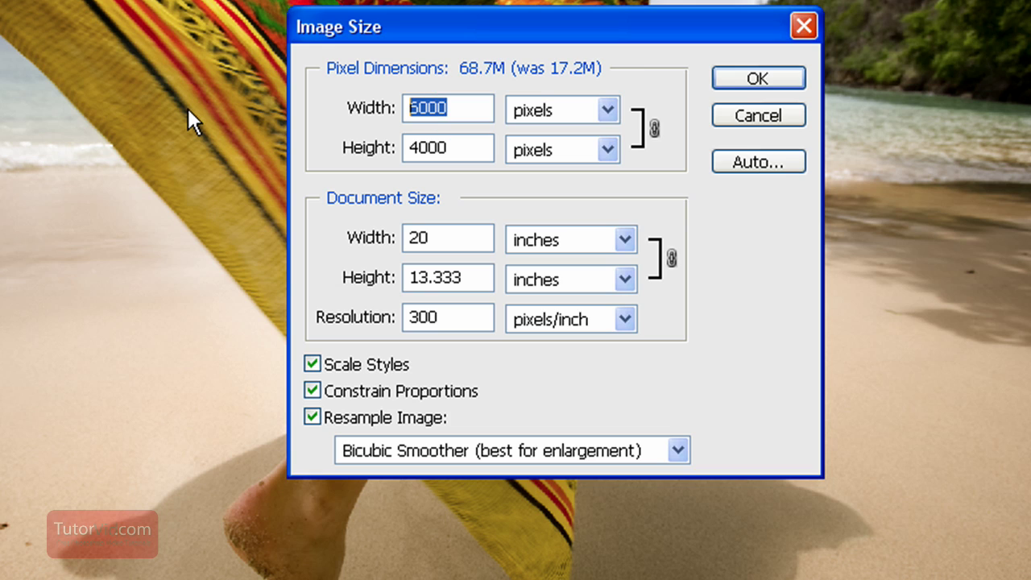
pyautogui.write('500')
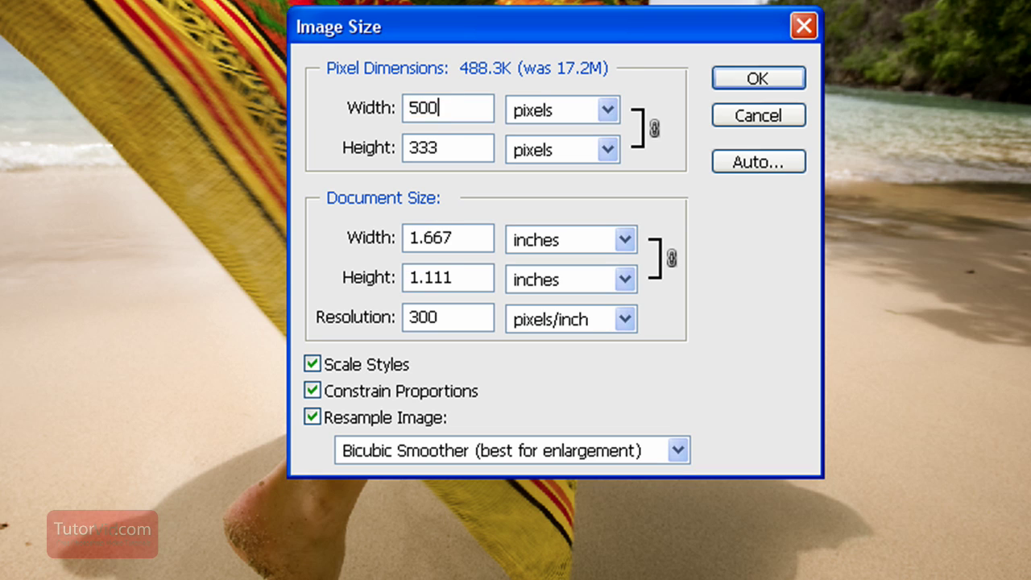
pyautogui.write('0')
pyautogui.press('BackSpace')
pyautogui.press('BackSpace')
pyautogui.press('BackSpace')
pyautogui.write('500')
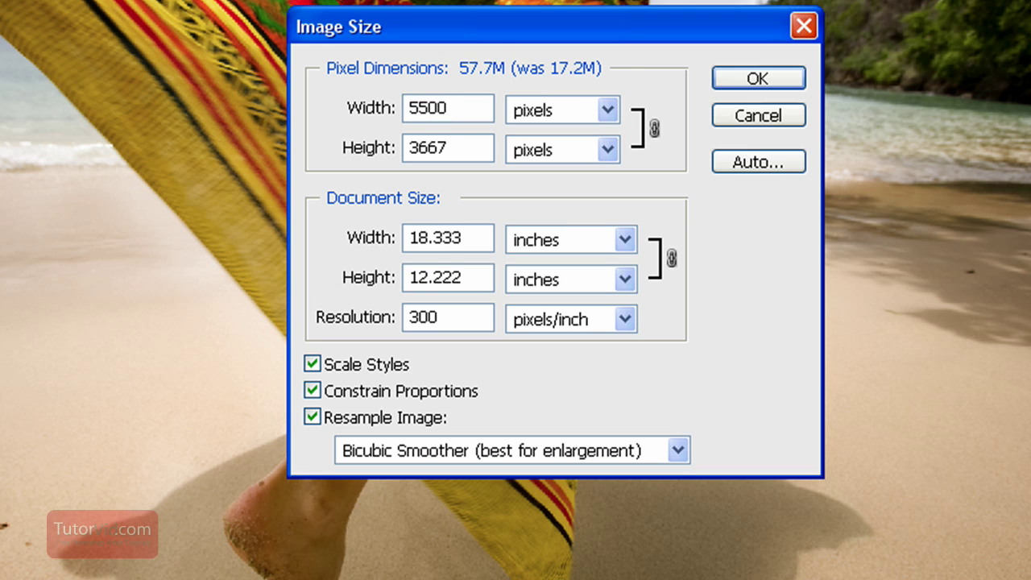
pyautogui.press('BackSpace')
pyautogui.press('BackSpace')
pyautogui.press('BackSpace')
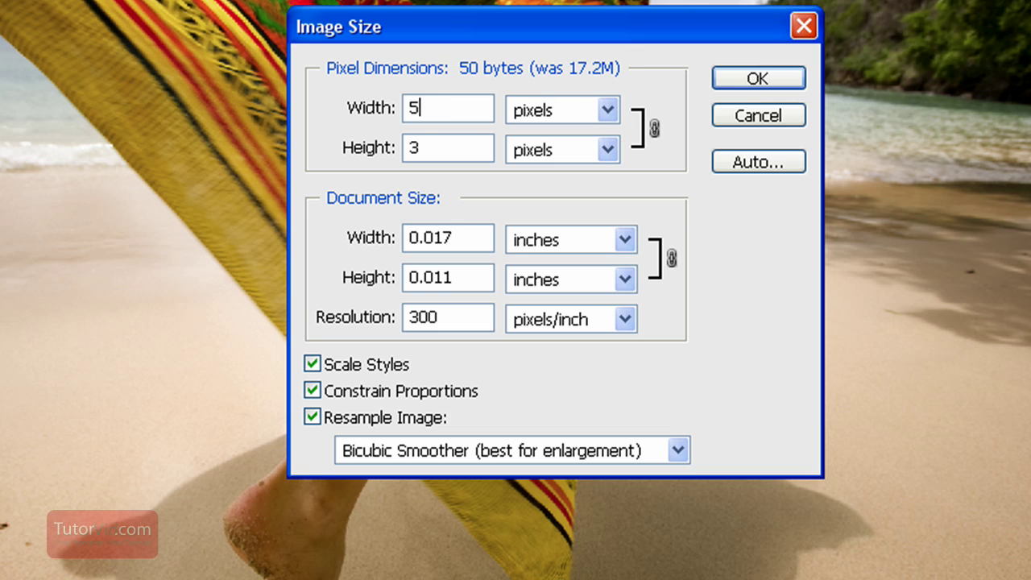
pyautogui.write('250')
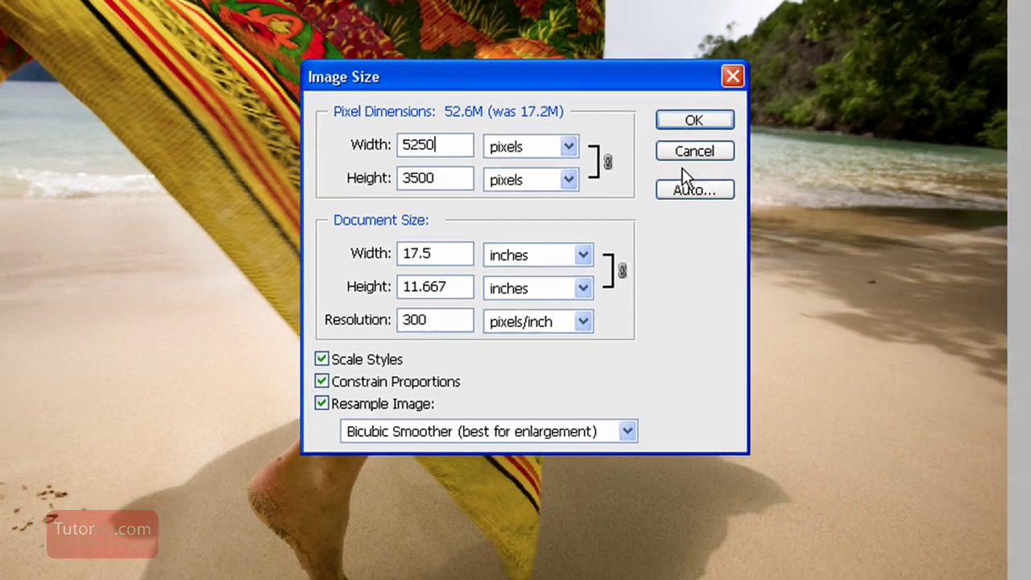
pyautogui.click(757, 78)
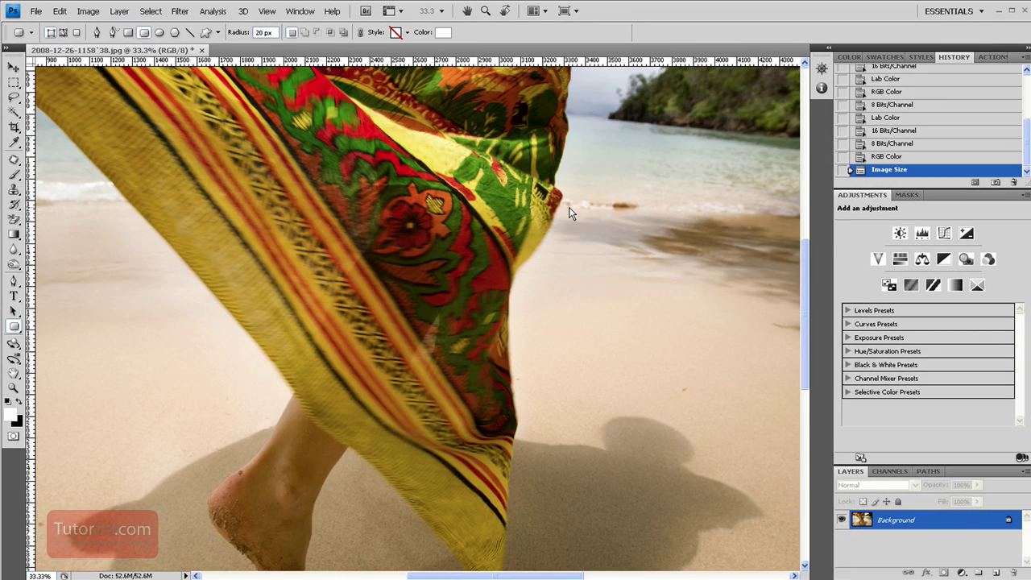
# - Fit the photo in the window and undo the 5250-pixel enlargement
pyautogui.hotkey('ctrl', '0')
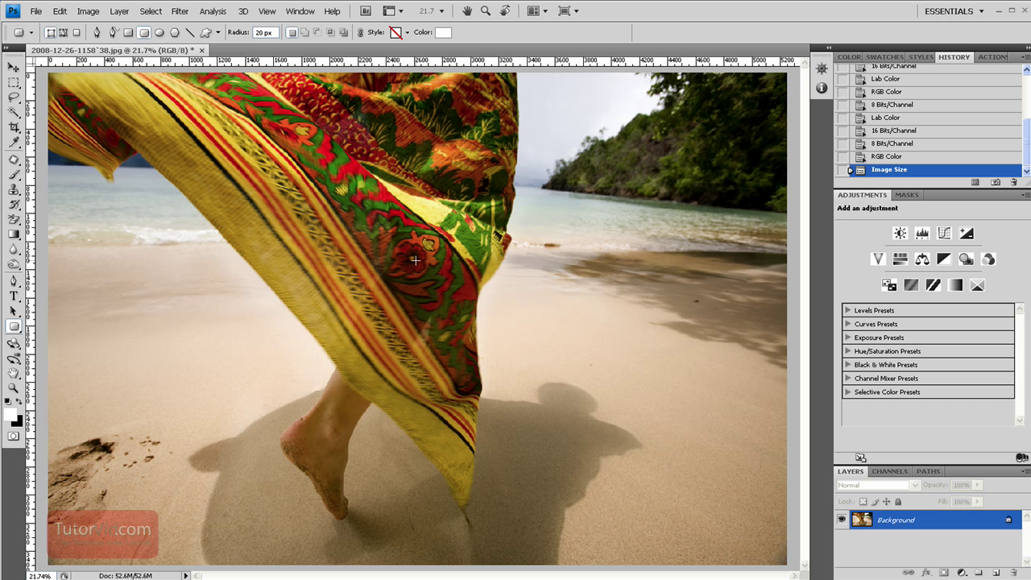
pyautogui.hotkey('ctrl', 'z')
pyautogui.click(88, 10)
pyautogui.click(122, 306)
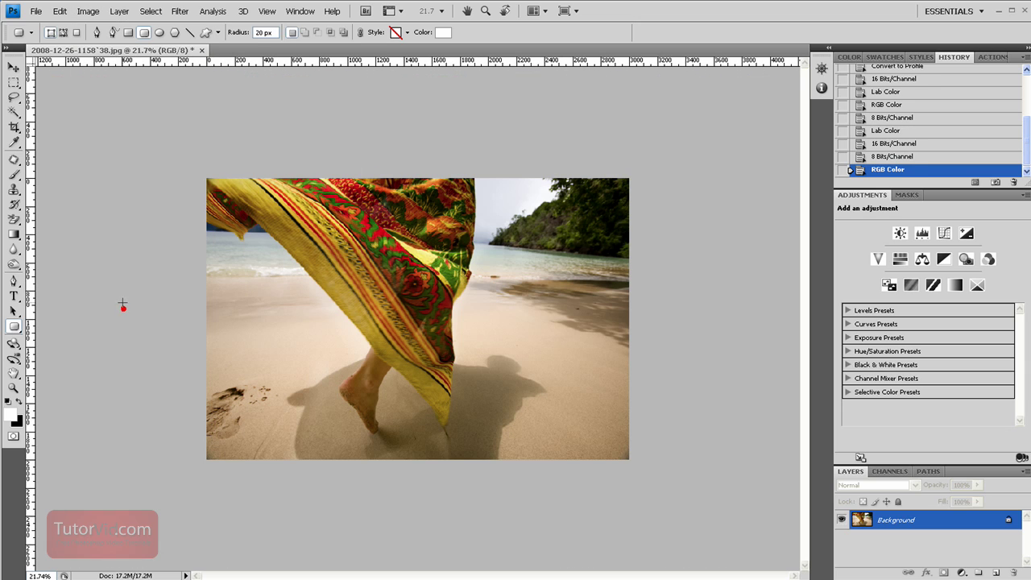
# - Enlarge the photo to 105 percent width in Image Size, to 3150 × 2100 pixels
pyautogui.click(88, 11)
pyautogui.click(104, 96)
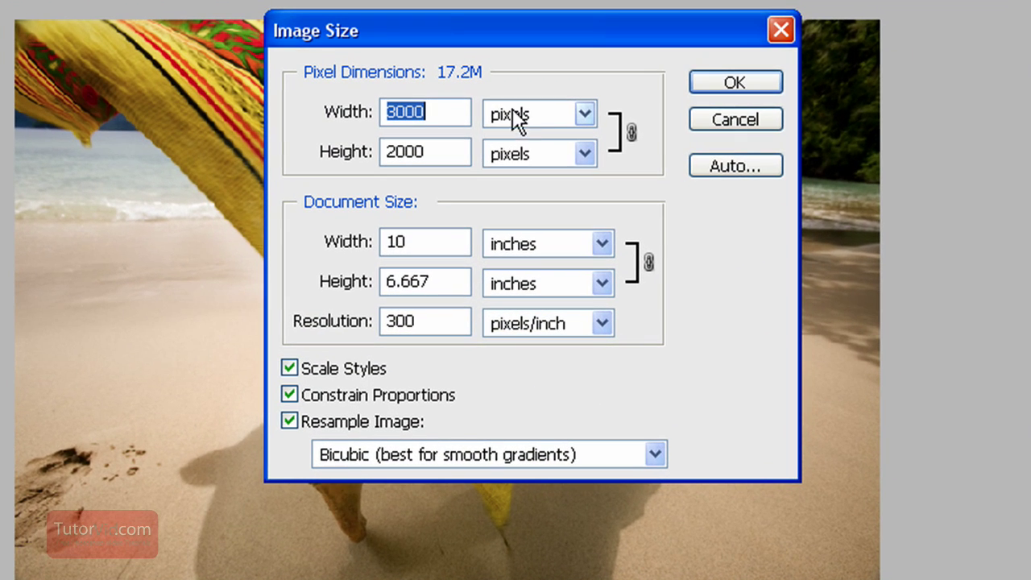
pyautogui.click(521, 168)
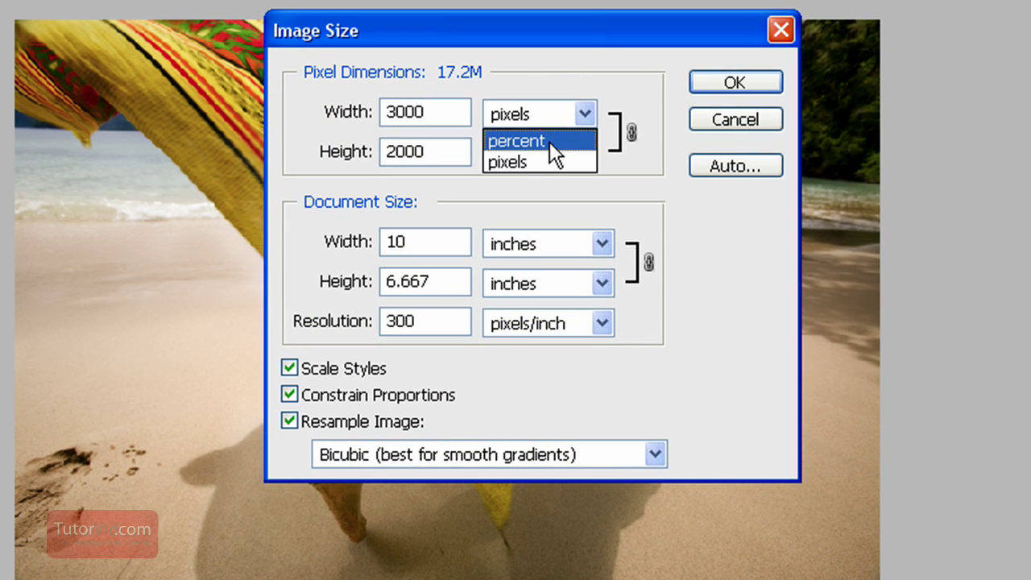
pyautogui.click(507, 198)
pyautogui.moveTo(406, 111); pyautogui.dragTo(458, 111)
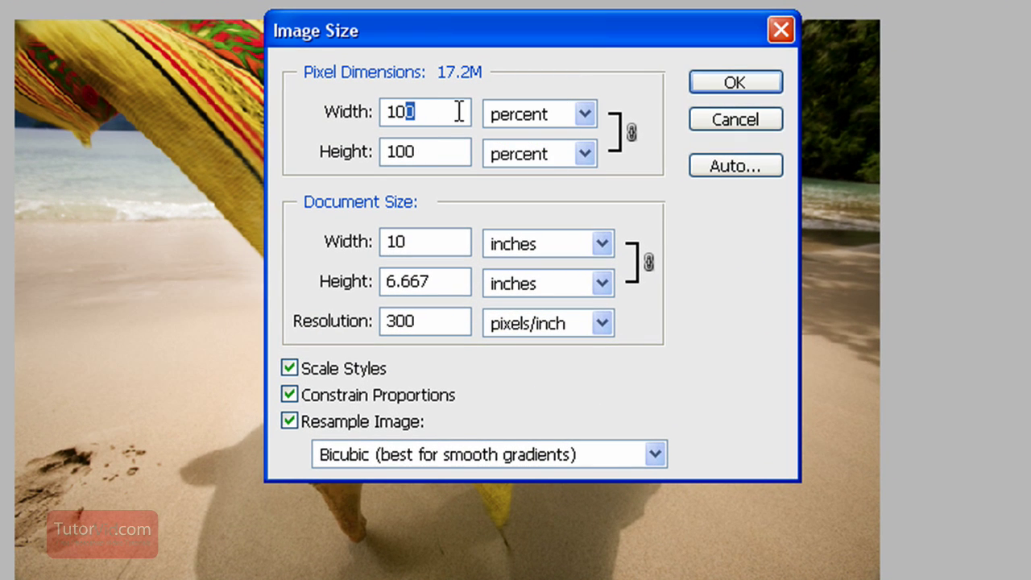
pyautogui.write('5')
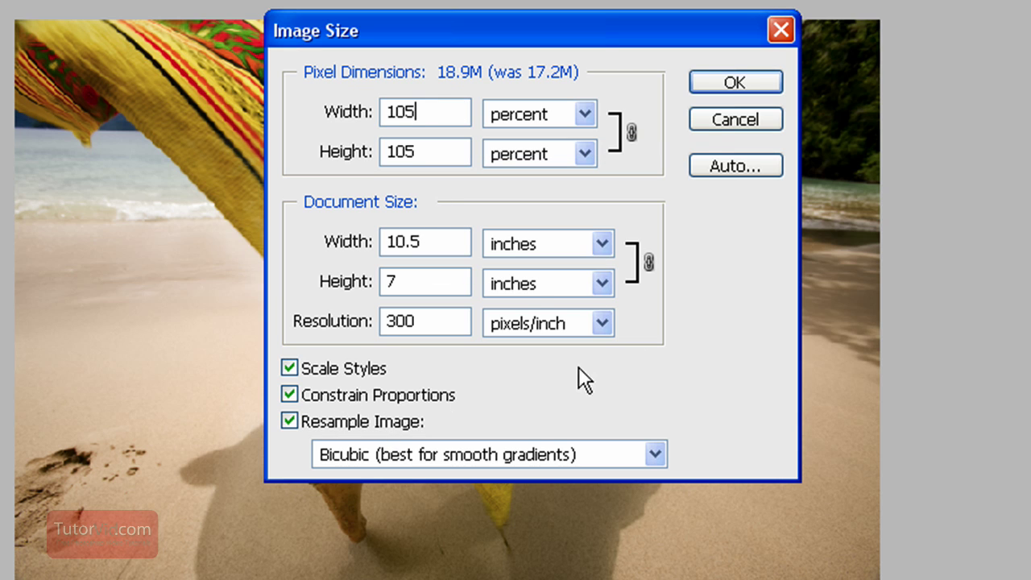
pyautogui.click(615, 449)
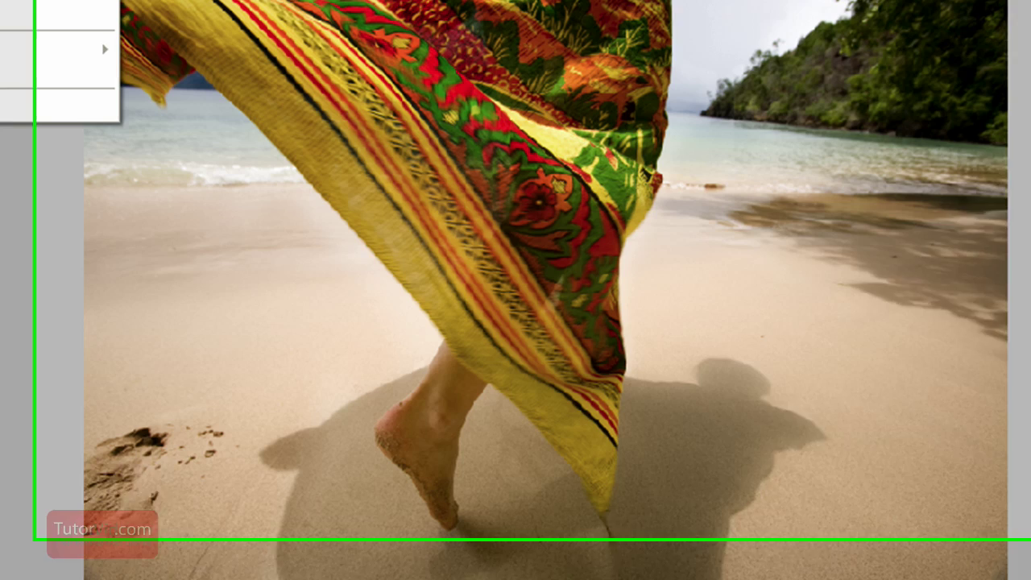
# - Apply a second 105 percent Image Size enlargement, reaching 20.9M
pyautogui.hotkey('alt', 'ctrl', 'i')
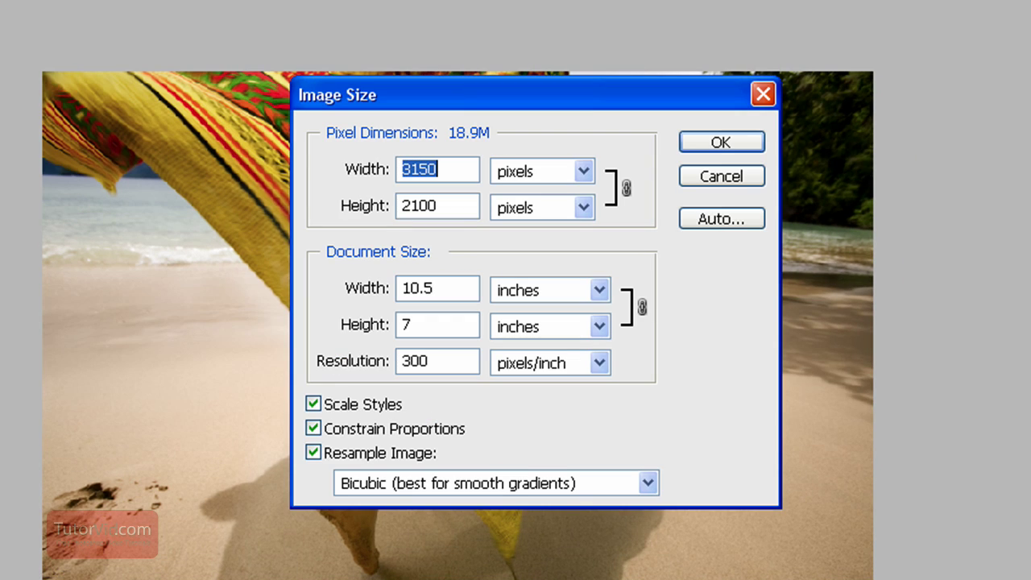
pyautogui.click(497, 169)
pyautogui.click(533, 197)
pyautogui.click(467, 169)
pyautogui.press('BackSpace')
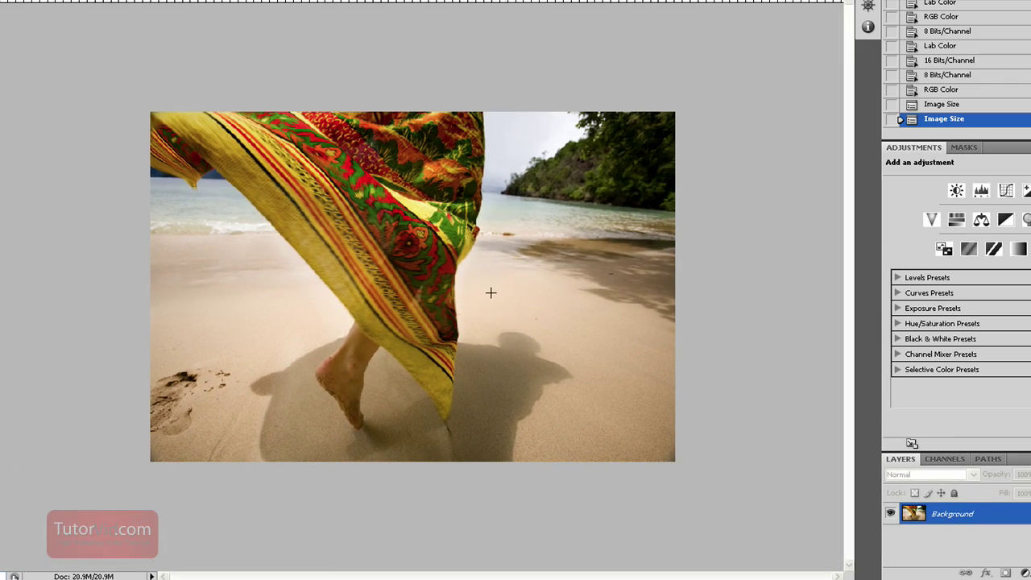
# - Float and enlarge the Actions panel, create the action 'resize 5% alamy' and start recording
pyautogui.moveTo(867, 6); pyautogui.dragTo(663, 65)
pyautogui.moveTo(802, 149); pyautogui.dragTo(863, 385)
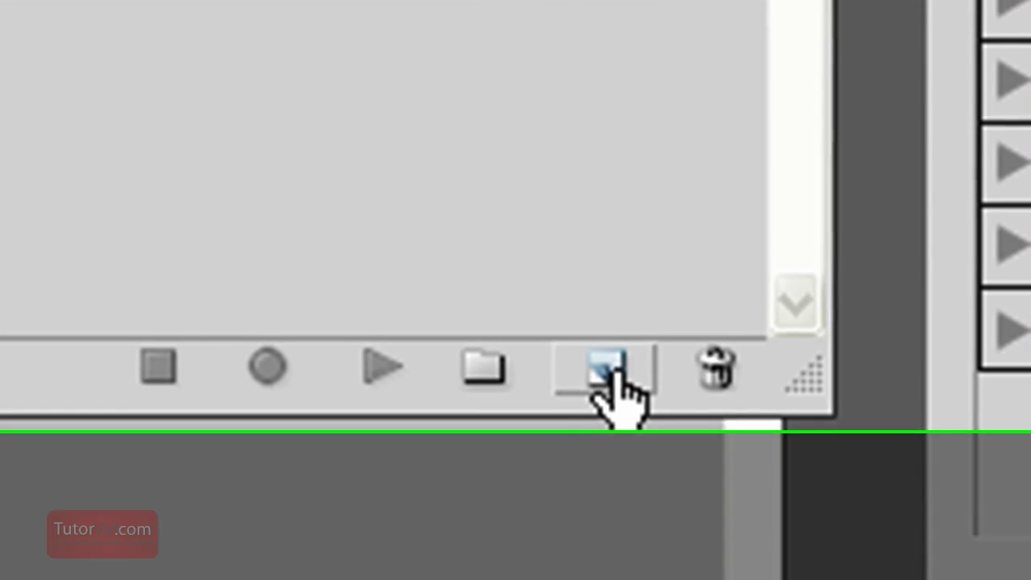
pyautogui.click(610, 372)
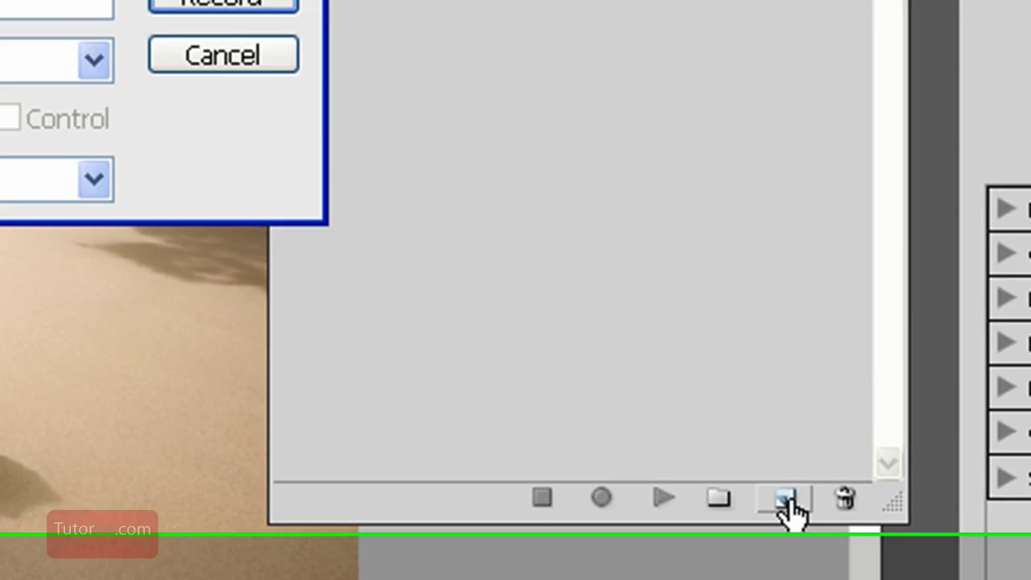
pyautogui.write('resize 5%')
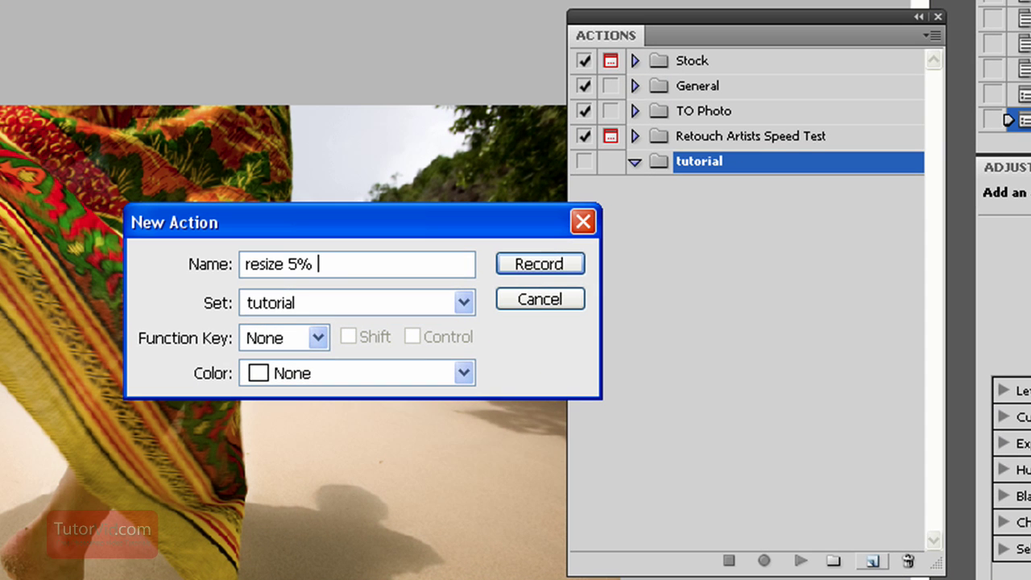
pyautogui.write(' alamy')
pyautogui.click(538, 265)
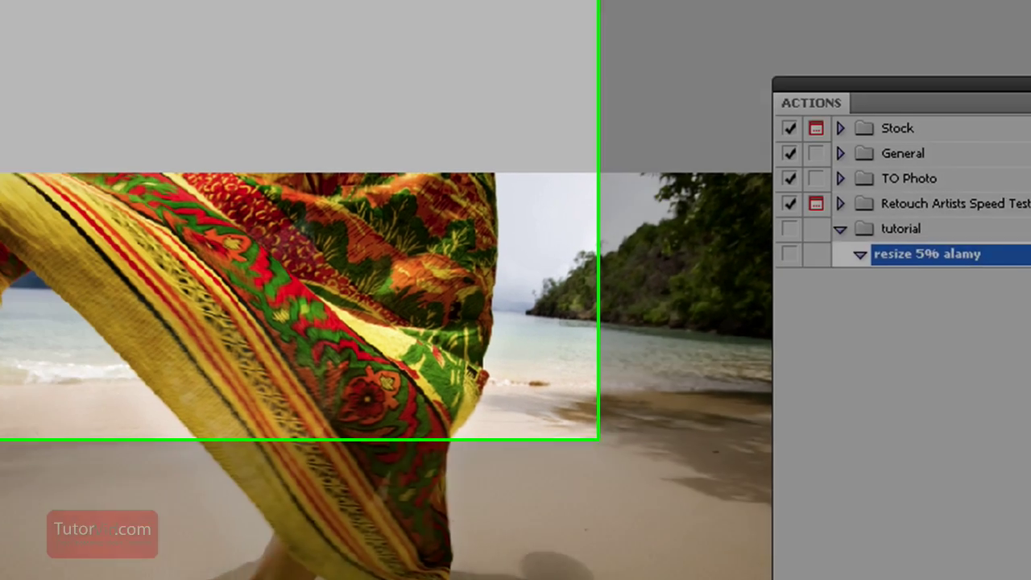
# - Record an Image Size step of 105 percent with Bicubic Smoother, then stop recording
pyautogui.click(154, 16)
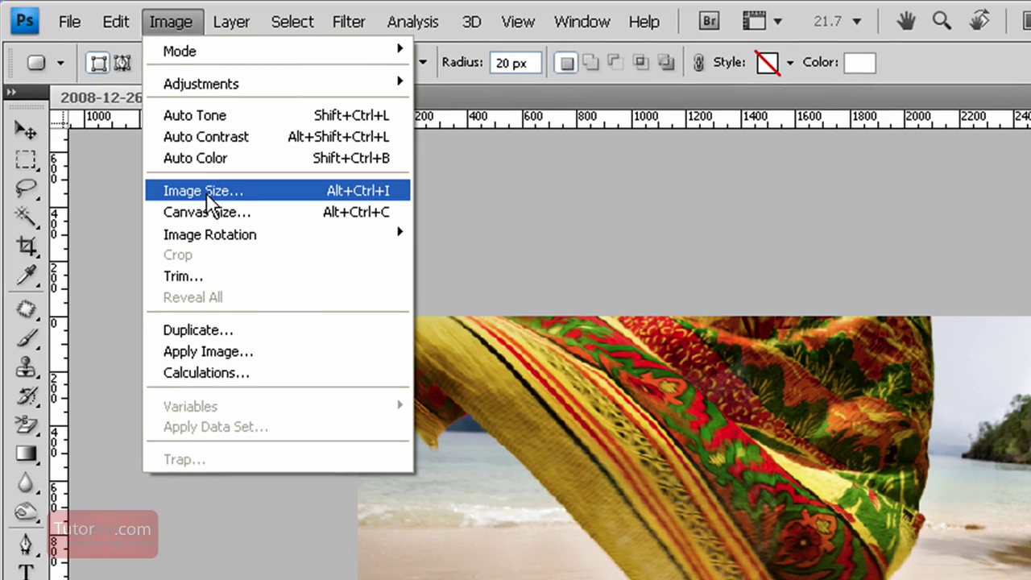
pyautogui.click(207, 195)
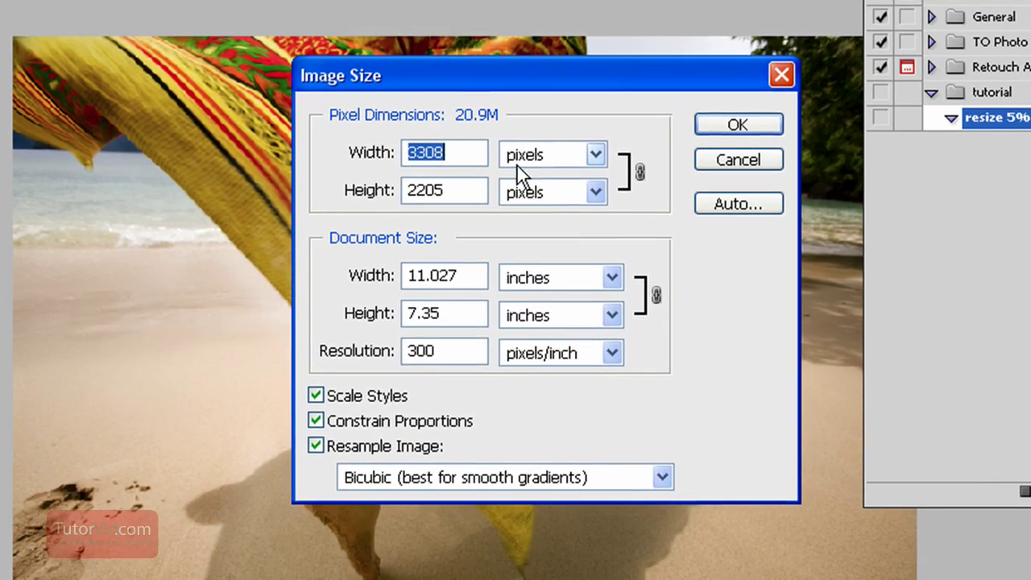
pyautogui.click(546, 149)
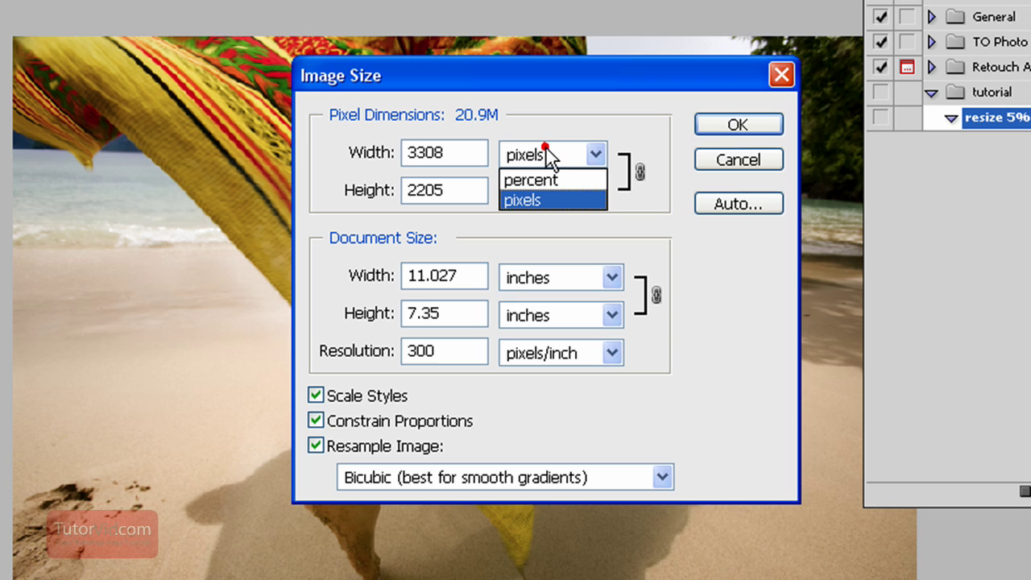
pyautogui.click(552, 179)
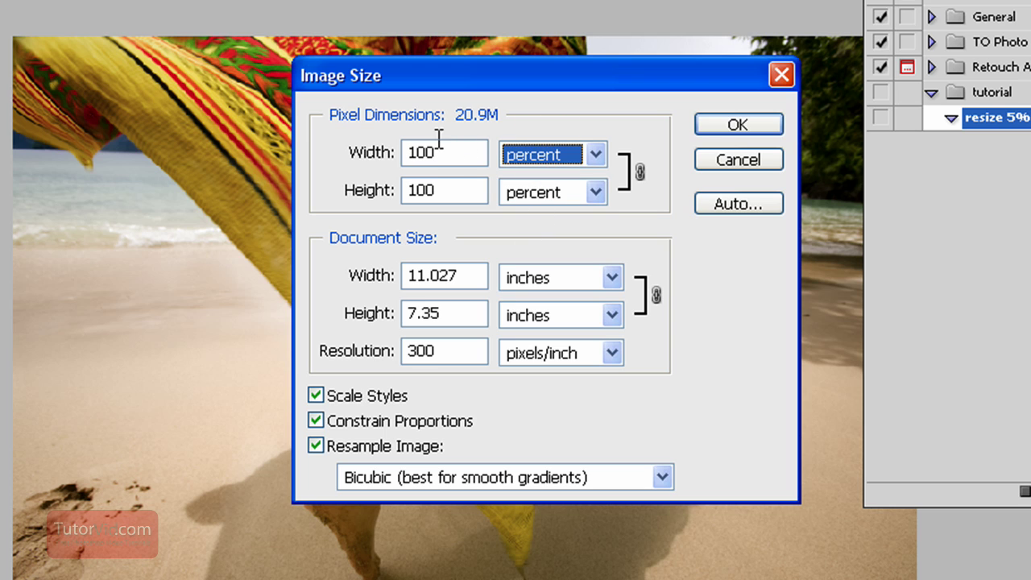
pyautogui.click(459, 157)
pyautogui.press('BackSpace')
pyautogui.write('5')
pyautogui.click(564, 477)
pyautogui.click(596, 548)
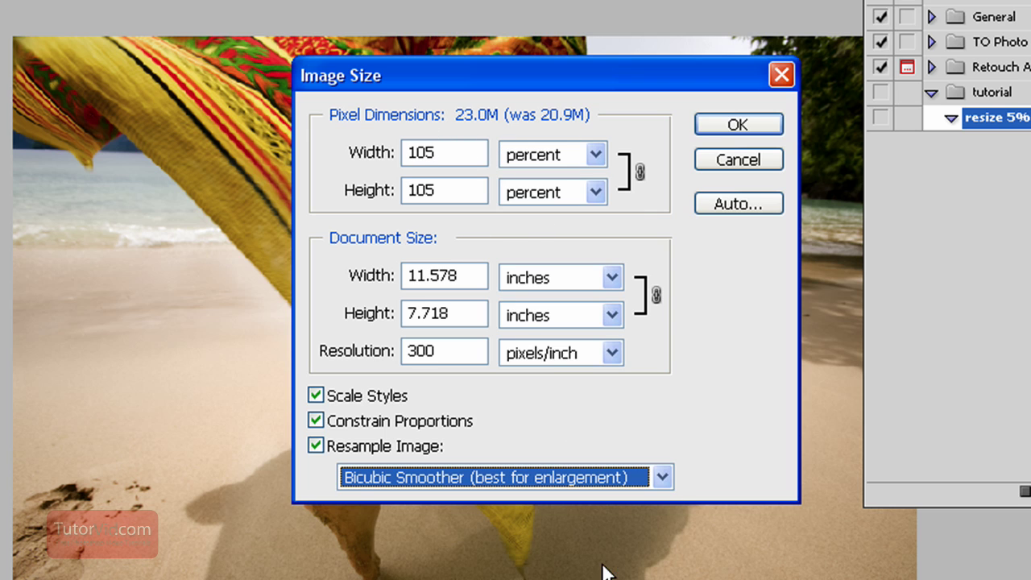
pyautogui.click(735, 125)
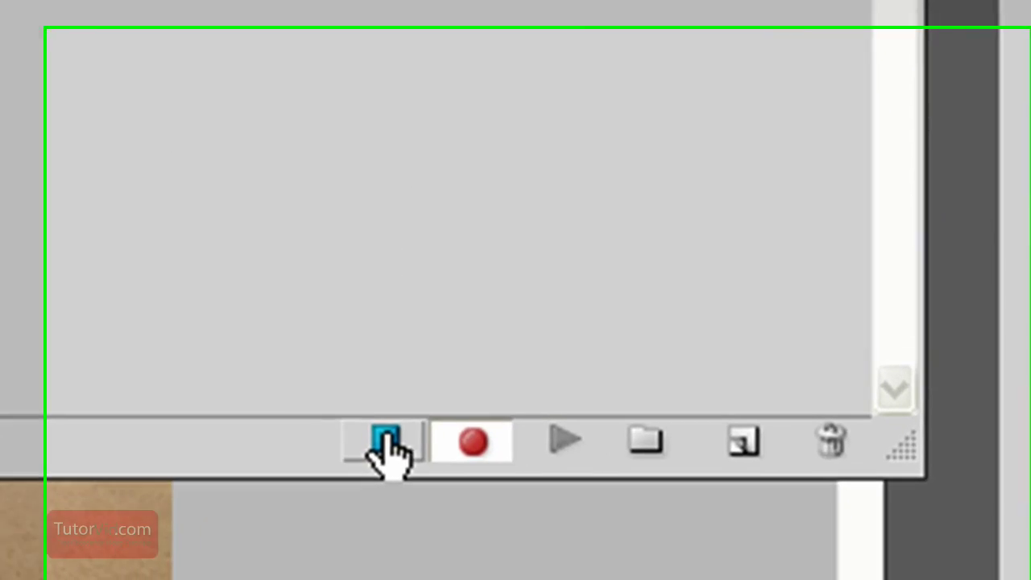
pyautogui.click(664, 522)
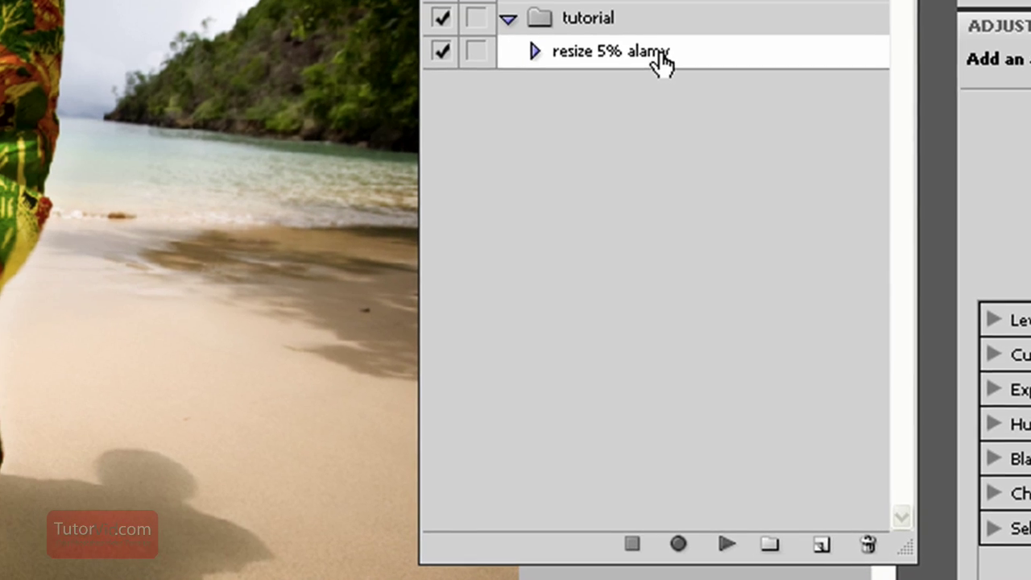
# - Select the 'resize 5% alamy' action and play it to enlarge the photo another 5%
pyautogui.click(659, 63)
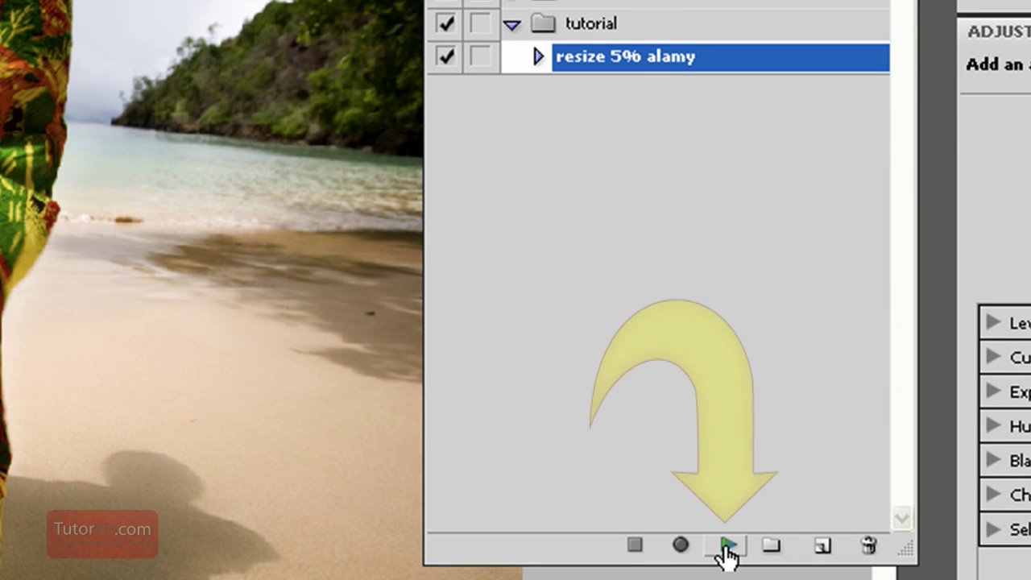
pyautogui.click(727, 545)
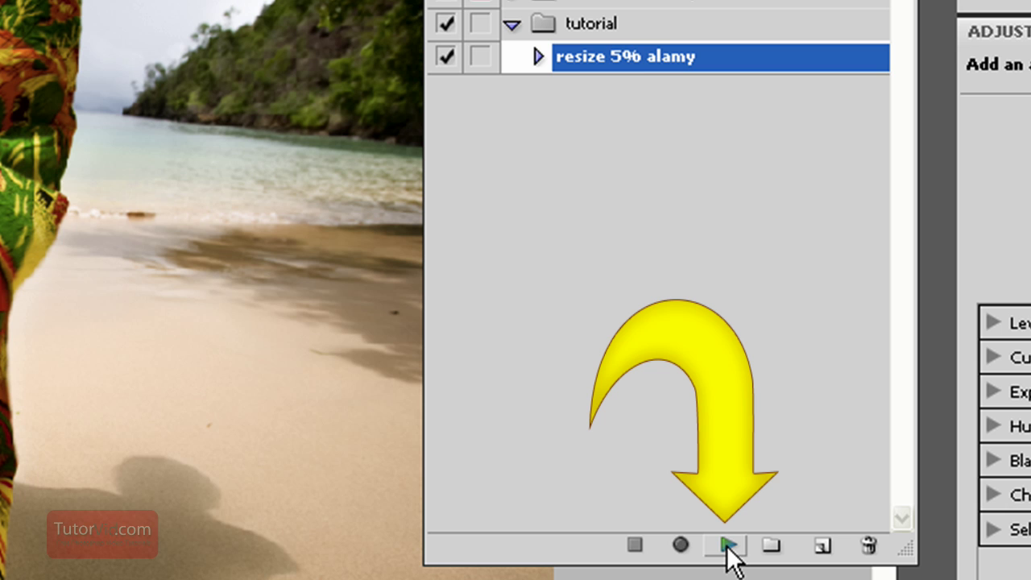